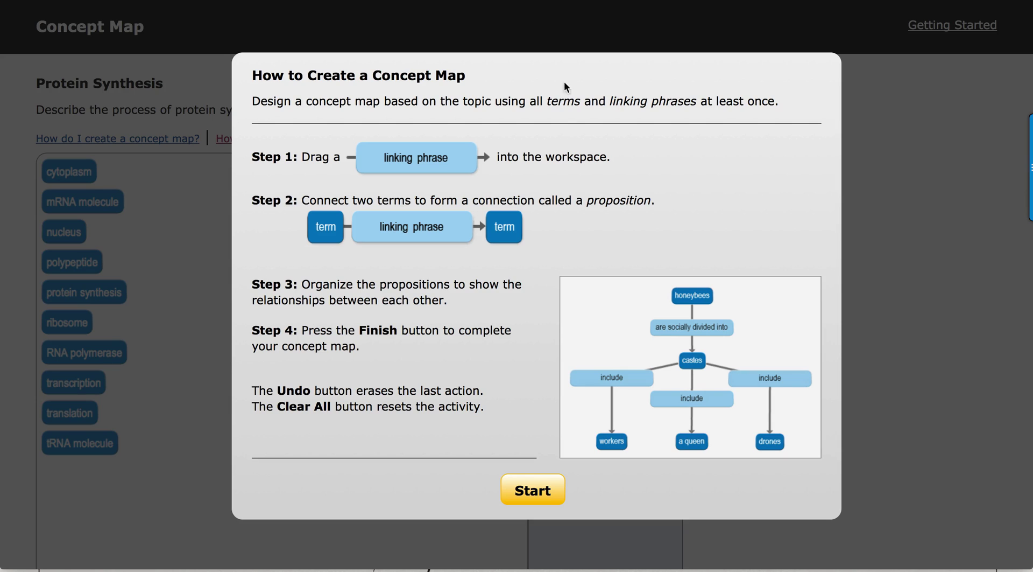
Step: Start the activity and connect protein synthesis to a 'has a first major step' phrase
left_click(525, 494)
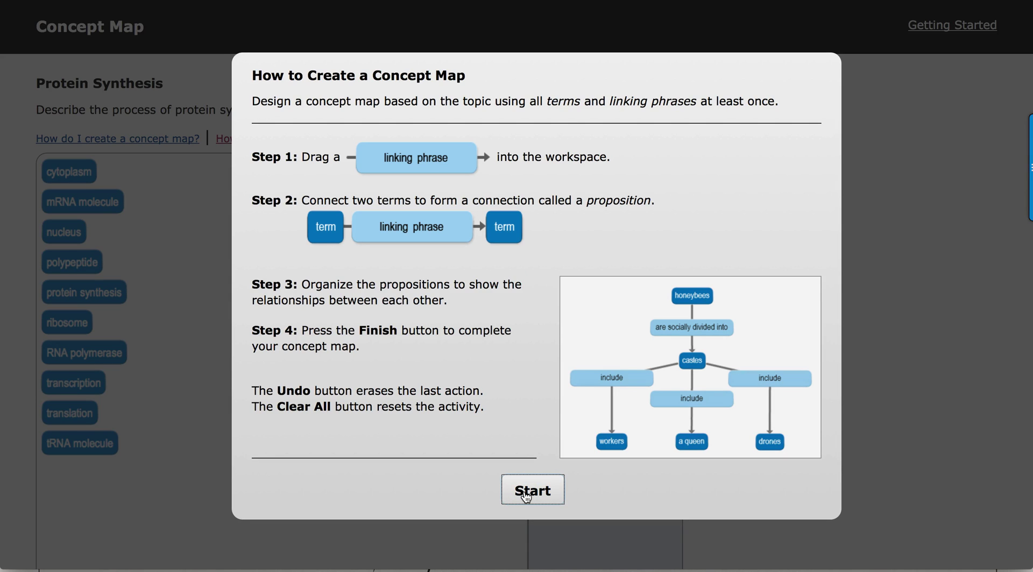
left_click(526, 494)
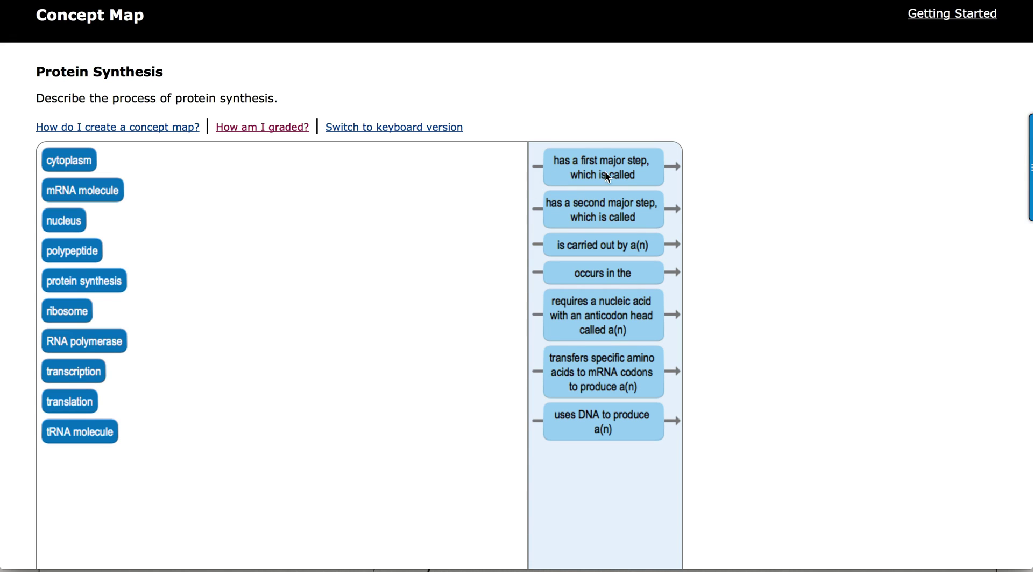
left_click_drag(605, 176, 364, 272)
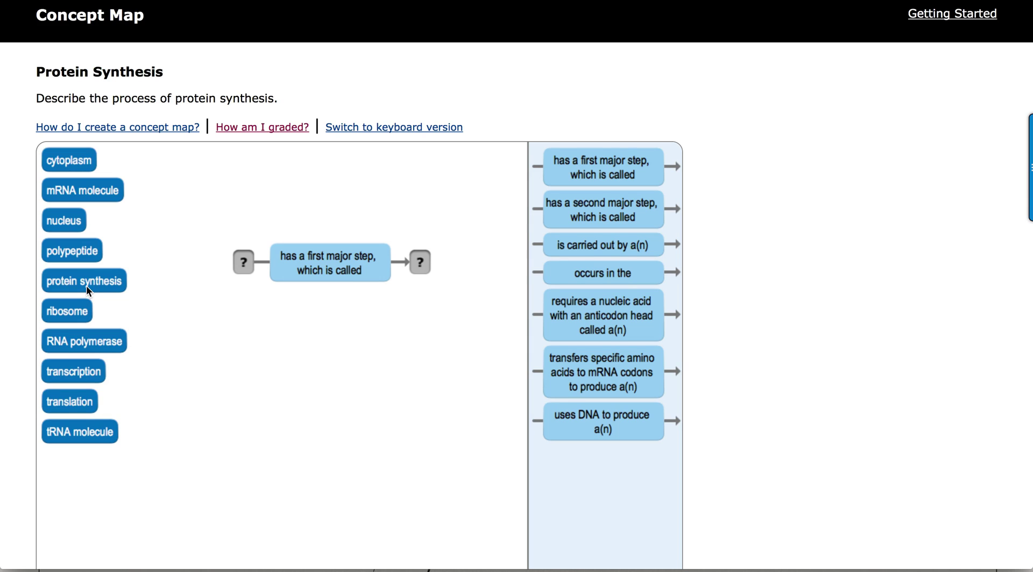
left_click_drag(103, 286, 200, 170)
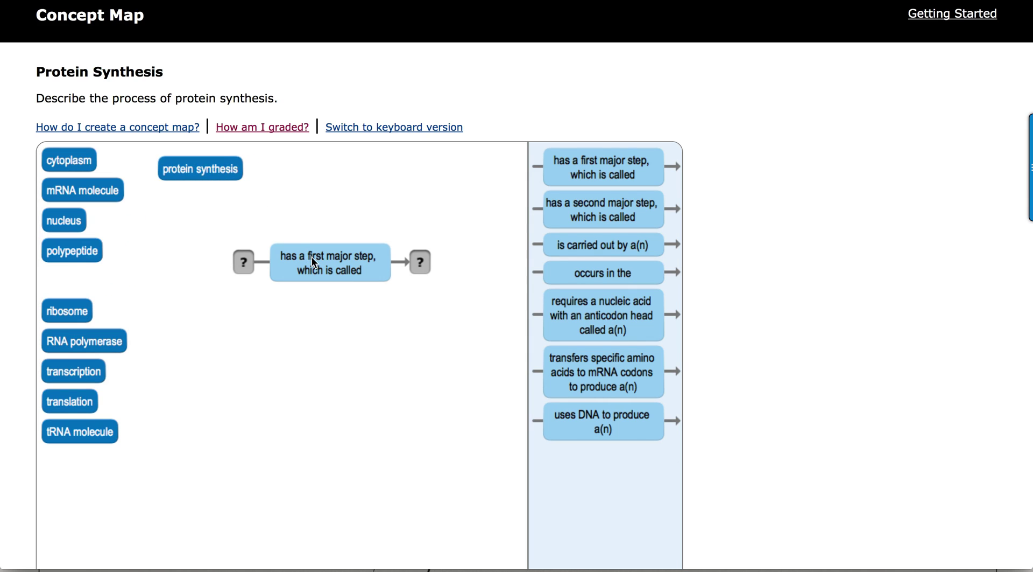
left_click_drag(312, 256, 193, 303)
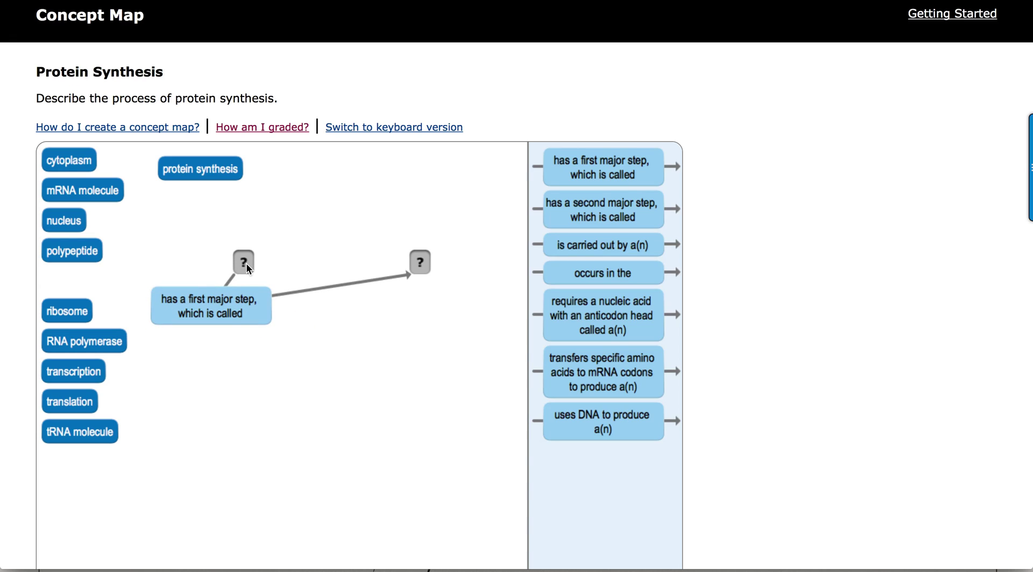
left_click_drag(242, 264, 190, 170)
left_click_drag(200, 311, 192, 239)
left_click_drag(421, 260, 179, 314)
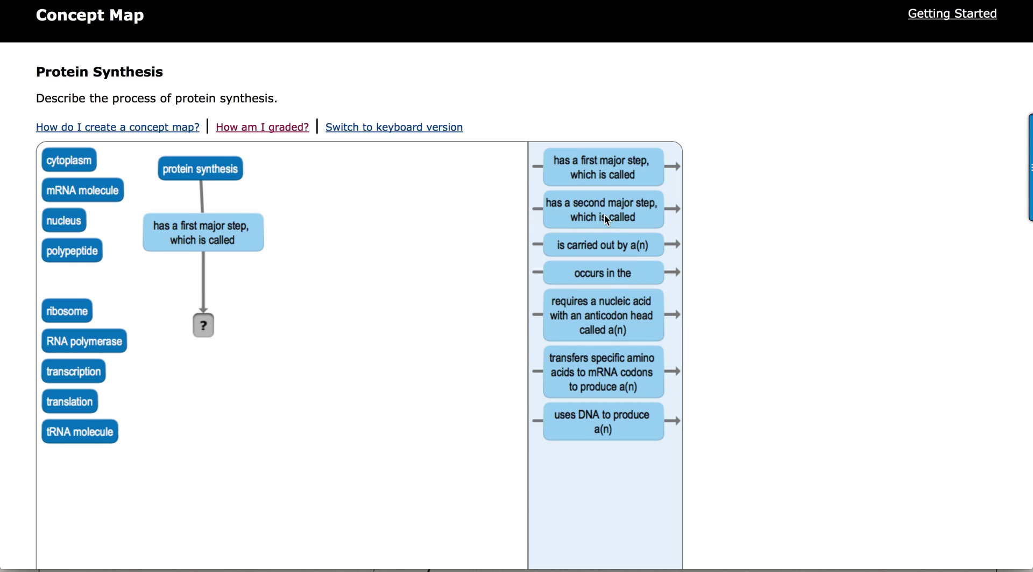
Step: Attach 'has a second major step' to protein synthesis and make transcription the first major step
left_click_drag(605, 214, 243, 167)
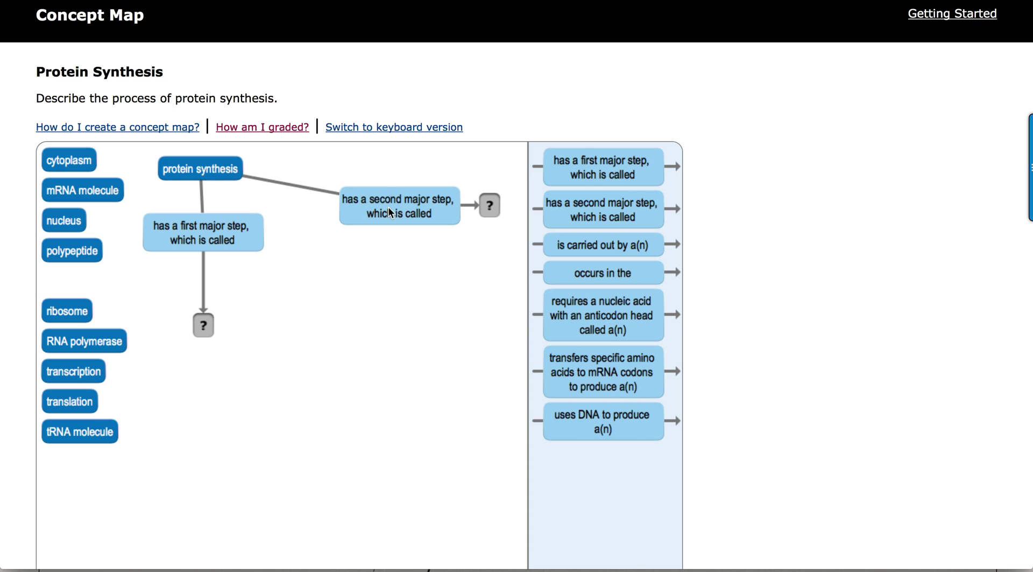
left_click_drag(387, 214, 318, 228)
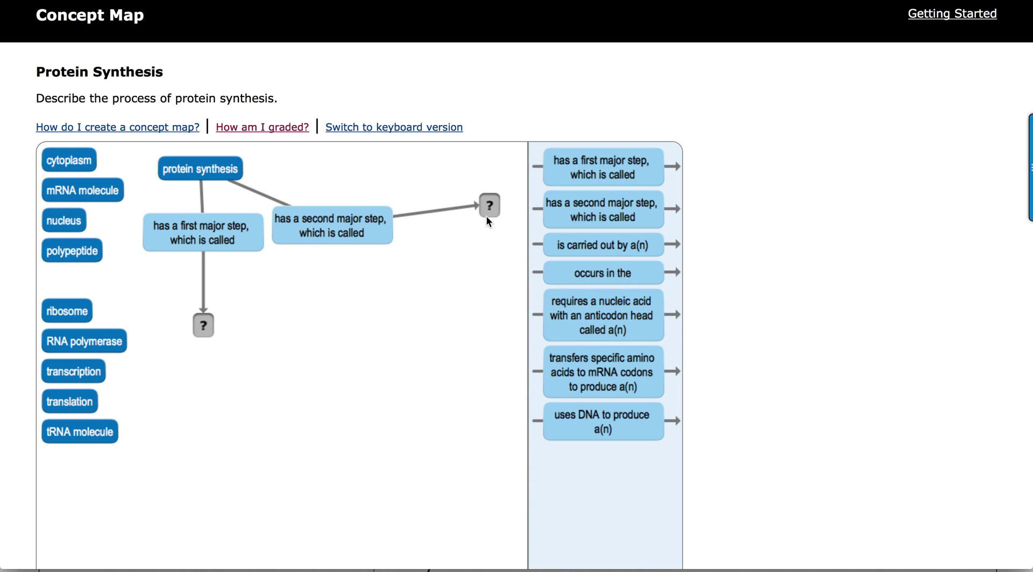
left_click_drag(486, 216, 341, 302)
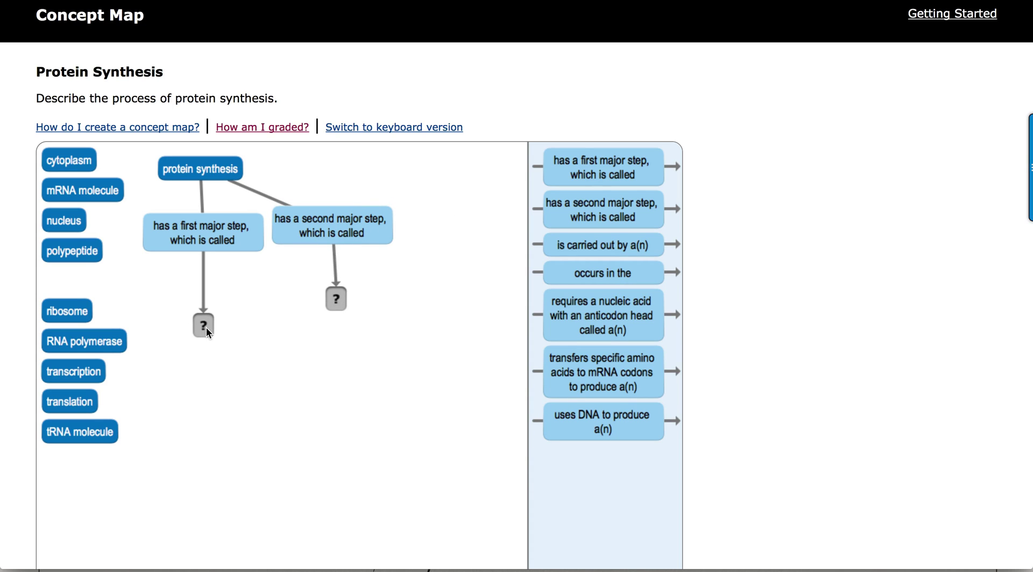
left_click_drag(205, 328, 205, 306)
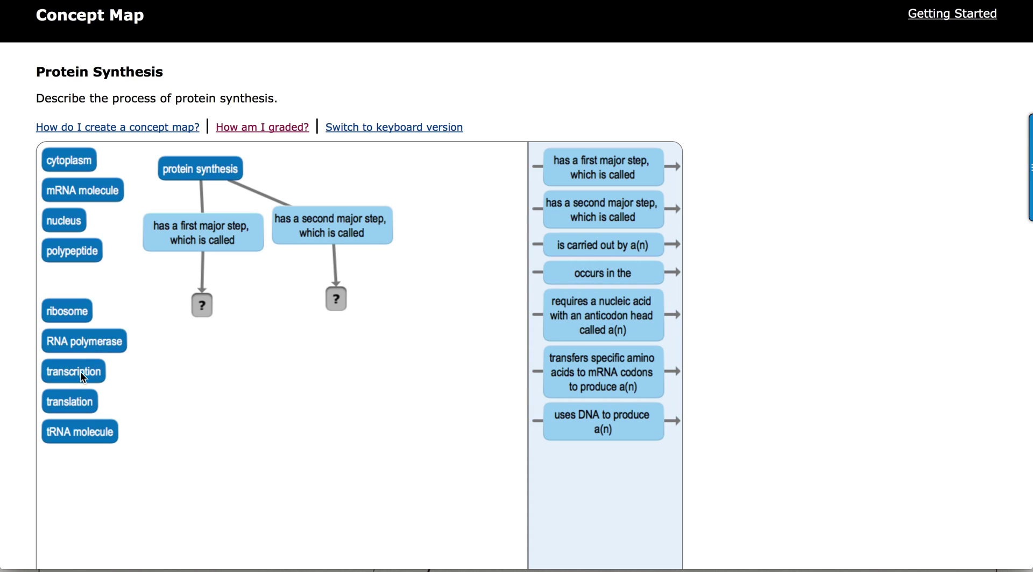
left_click_drag(93, 372, 215, 308)
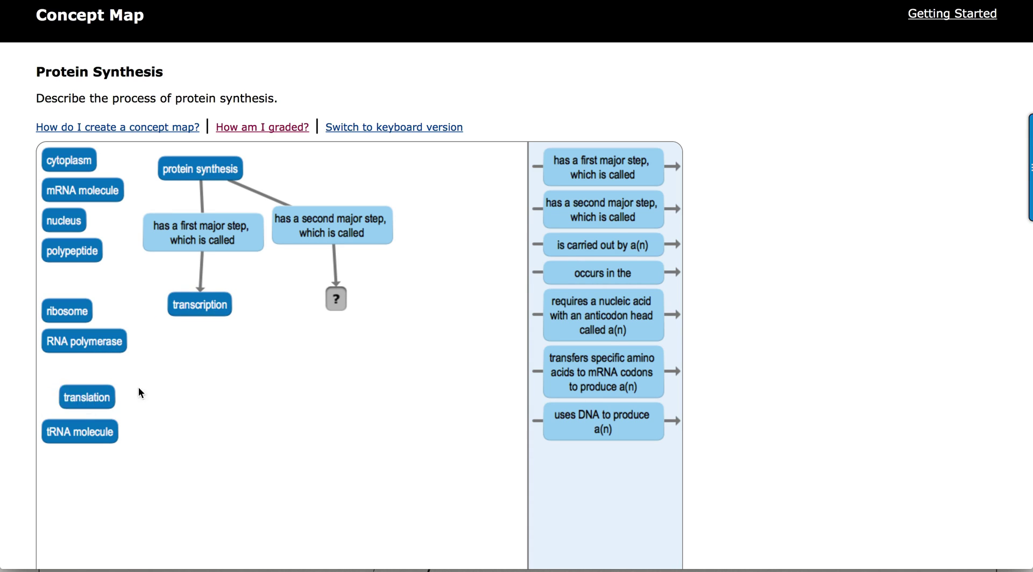
Step: Make translation the second step, with RNA polymerase carrying out transcription and an 'is carried out by a(n)' link from translation
left_click_drag(81, 406, 359, 309)
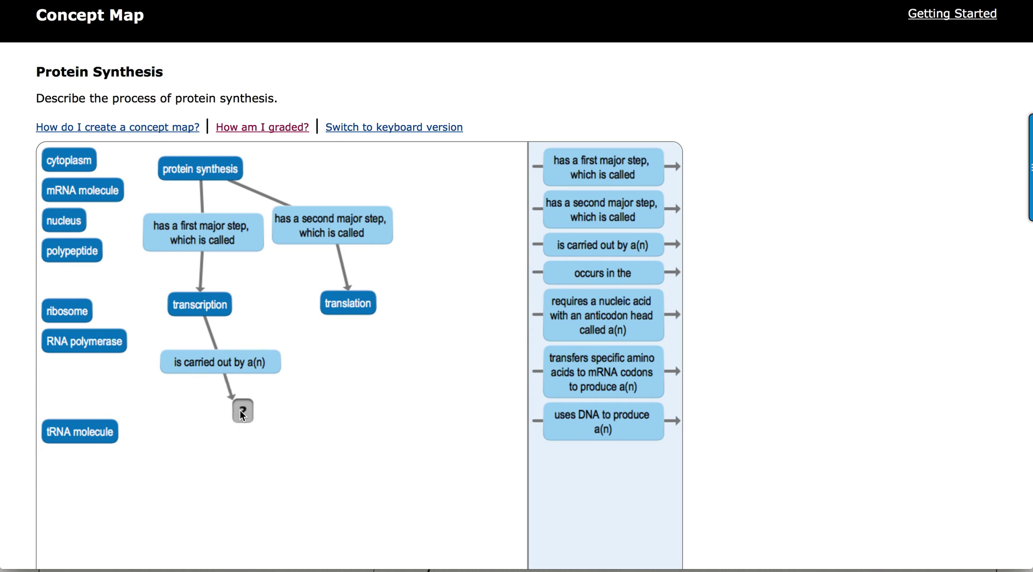
left_click_drag(77, 340, 228, 411)
left_click_drag(609, 245, 348, 302)
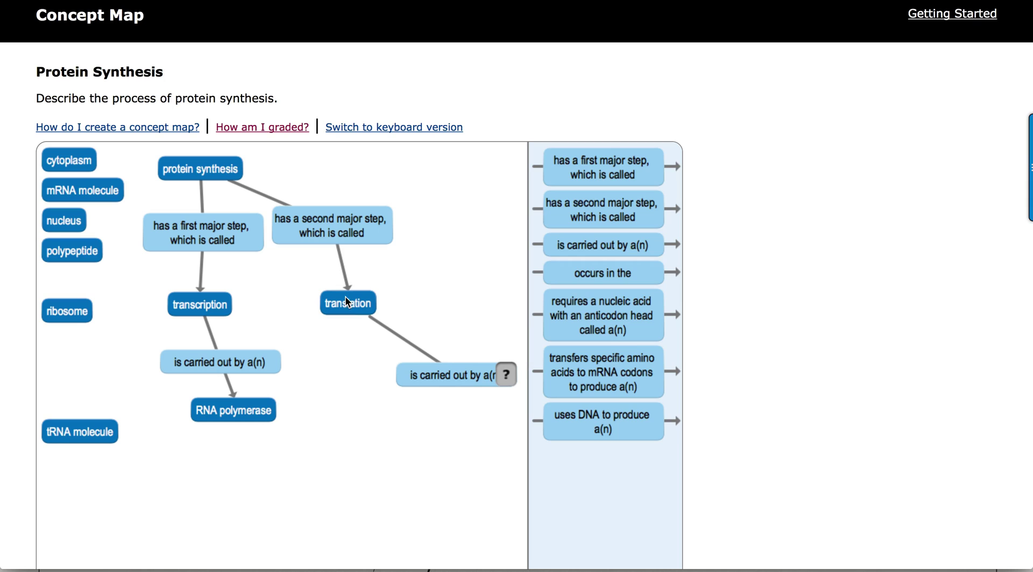
left_click_drag(443, 376, 360, 353)
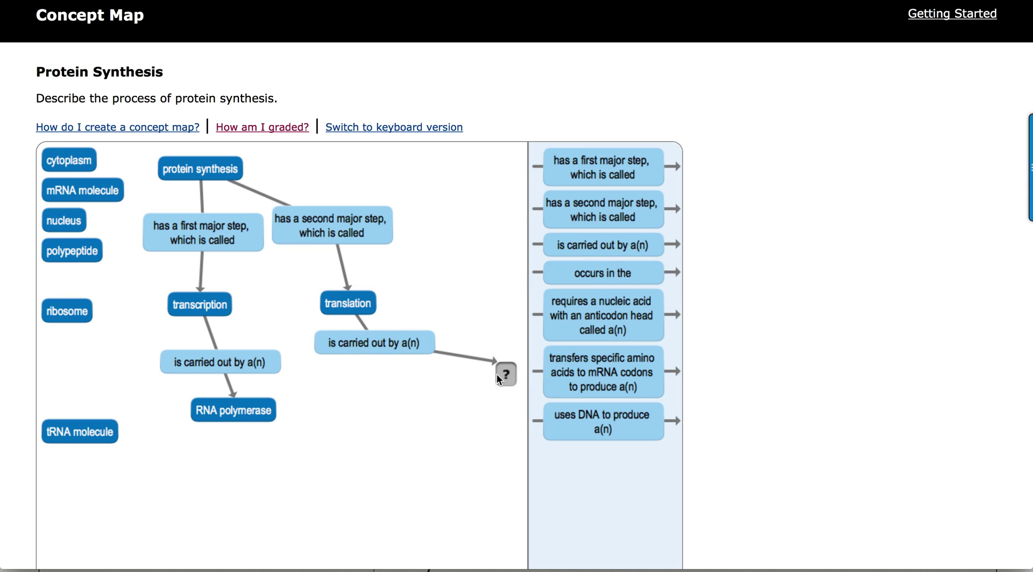
left_click_drag(505, 376, 393, 375)
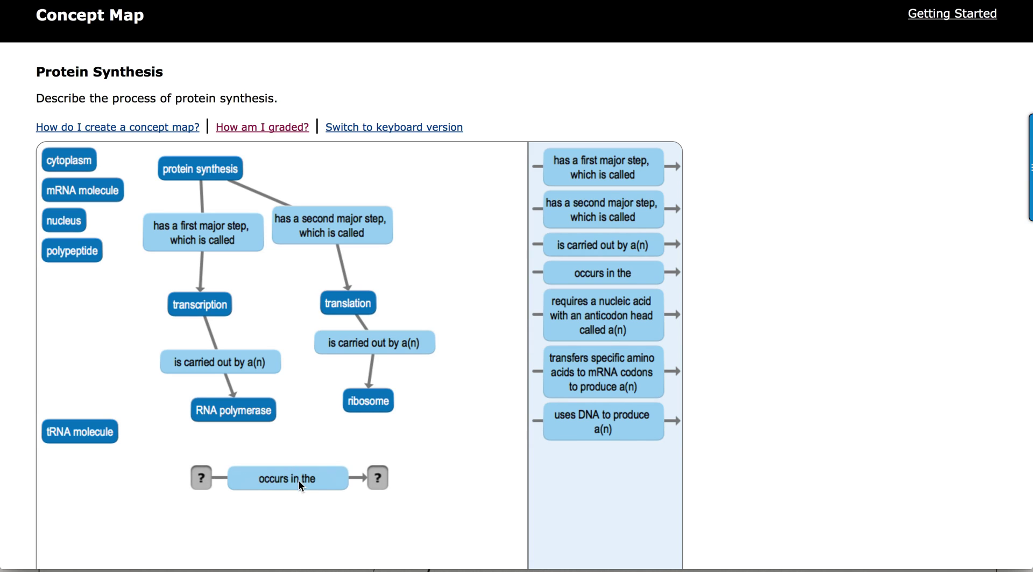
Step: Link transcription through 'occurs in the' to nucleus, shifting RNA polymerase aside
left_click_drag(298, 479, 215, 520)
left_click_drag(366, 484, 301, 525)
left_click_drag(586, 274, 447, 442)
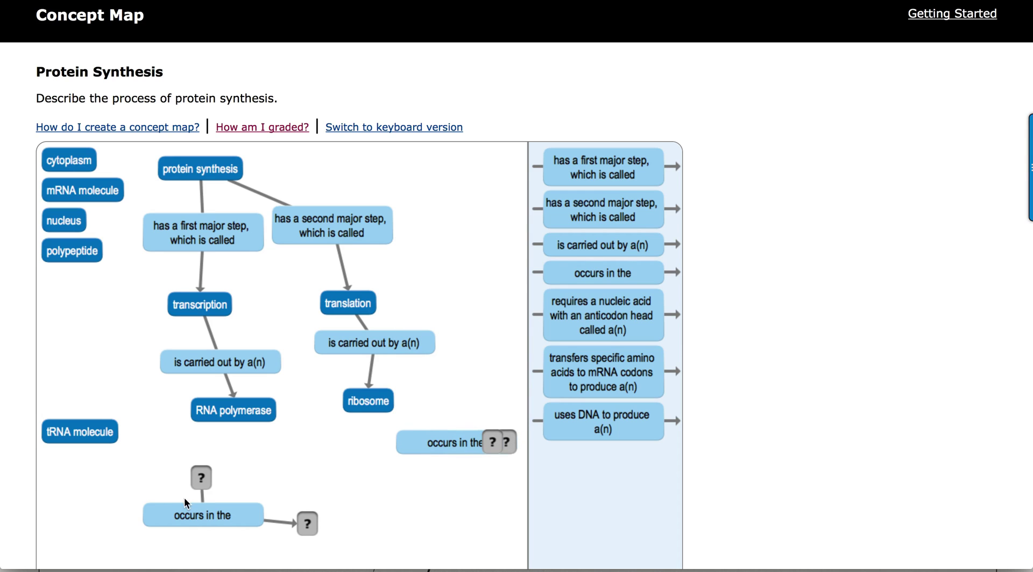
left_click_drag(201, 477, 177, 306)
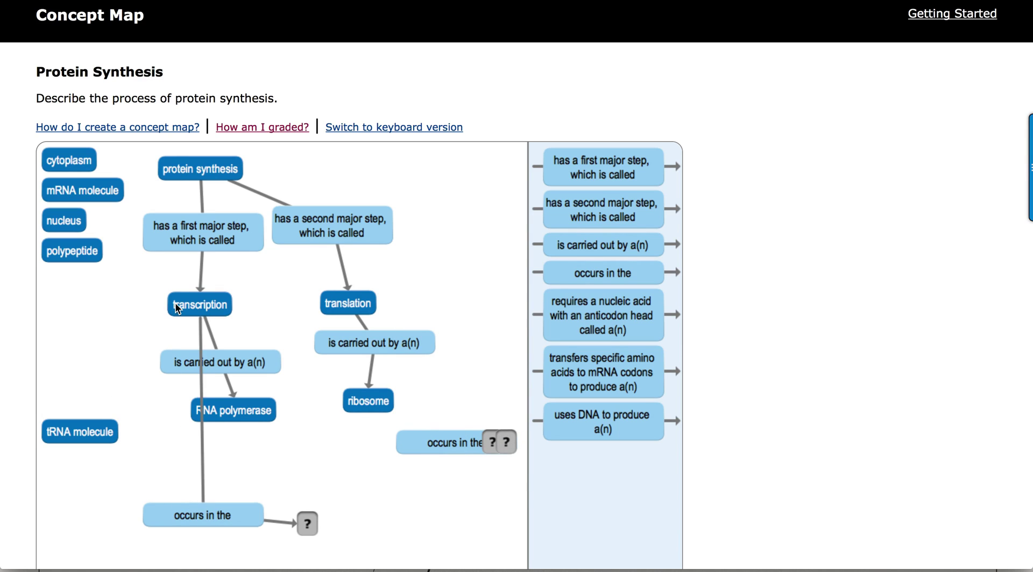
left_click_drag(215, 362, 238, 374)
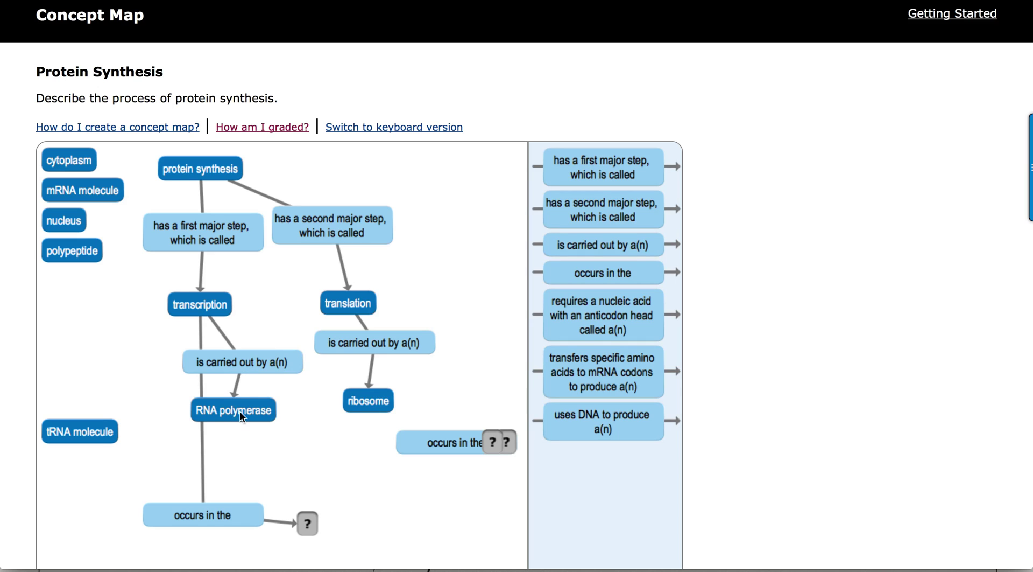
left_click_drag(241, 416, 267, 397)
left_click_drag(237, 502, 221, 433)
left_click_drag(306, 521, 201, 482)
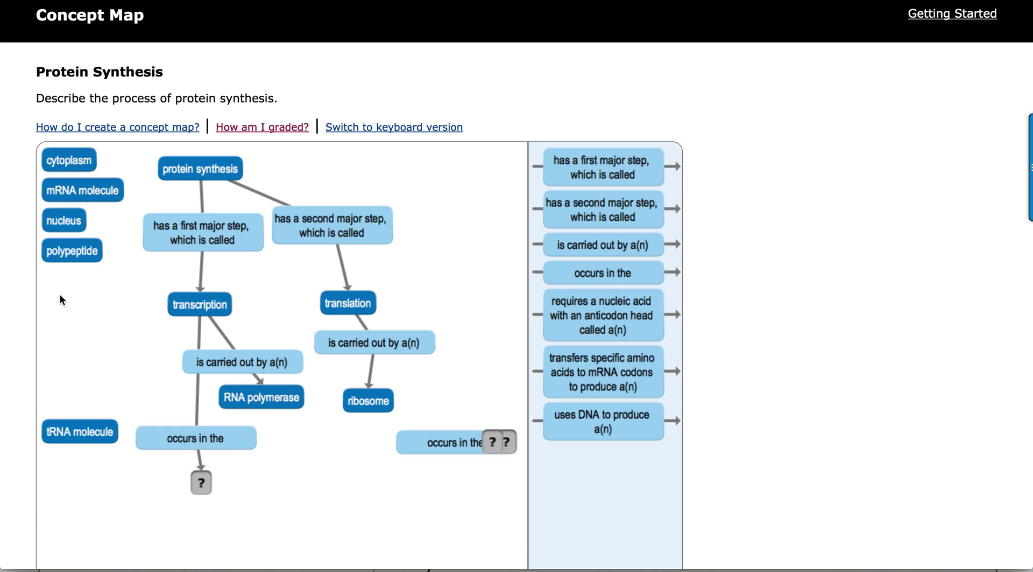
left_click_drag(64, 220, 205, 481)
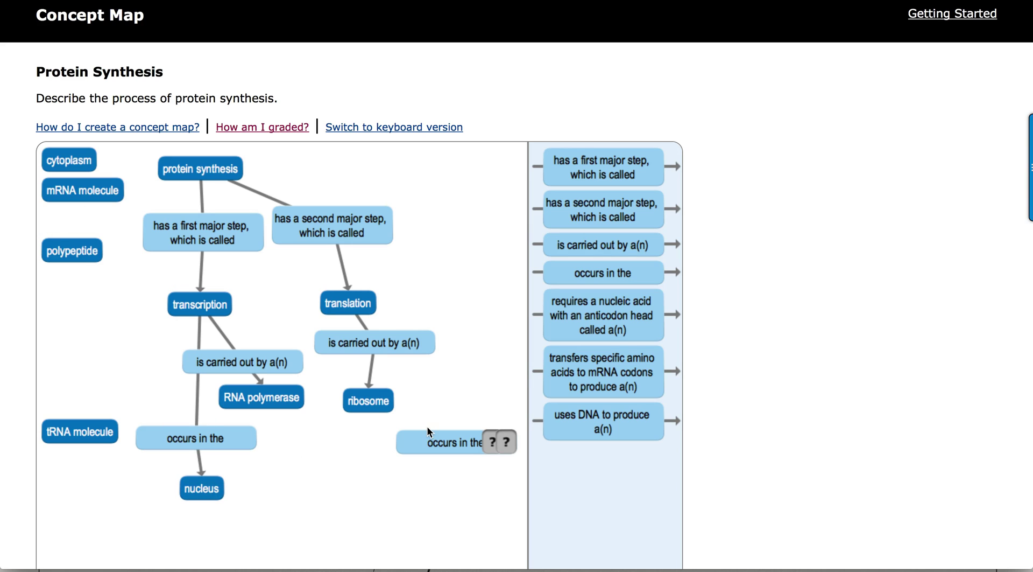
Step: Connect translation through the second 'occurs in the' phrase to cytoplasm
left_click_drag(491, 441, 363, 303)
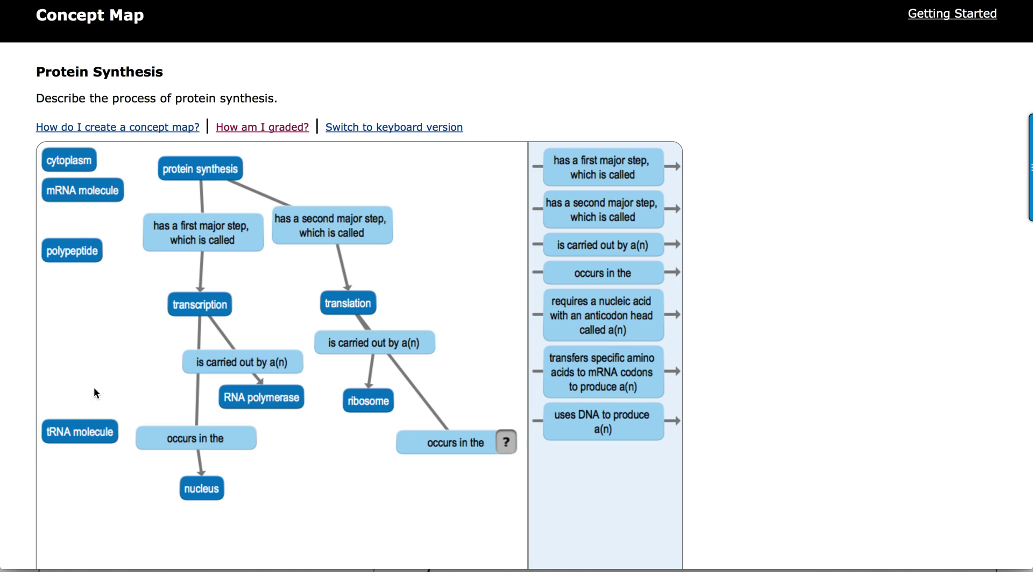
left_click_drag(64, 161, 460, 511)
left_click_drag(505, 442, 468, 512)
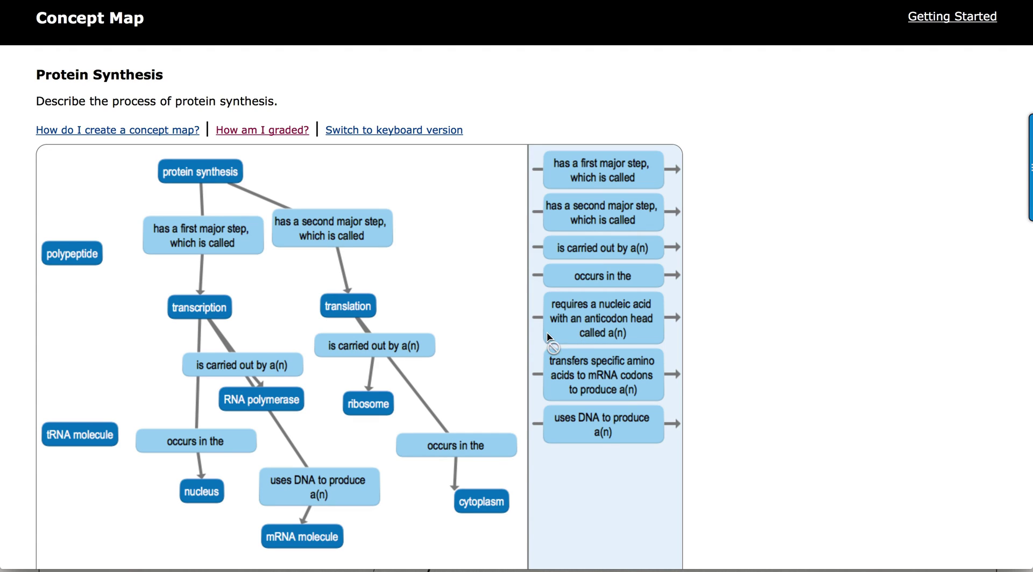
Step: Link translation via the anticodon-head phrase to tRNA molecule, then position the amino-acid transfer phrase
left_click_drag(534, 314, 463, 282)
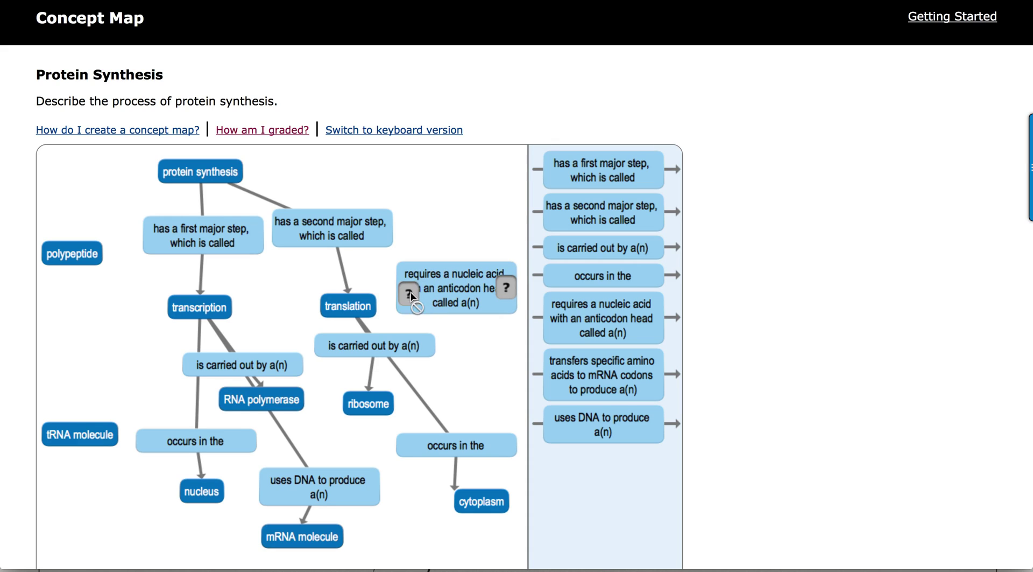
left_click_drag(410, 295, 349, 306)
left_click_drag(505, 287, 492, 219)
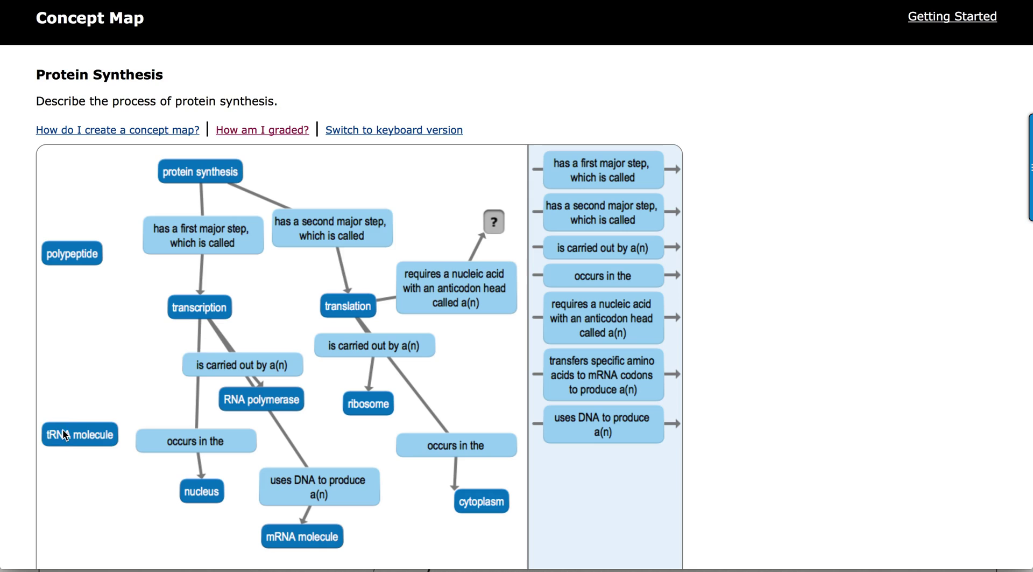
left_click_drag(63, 431, 482, 208)
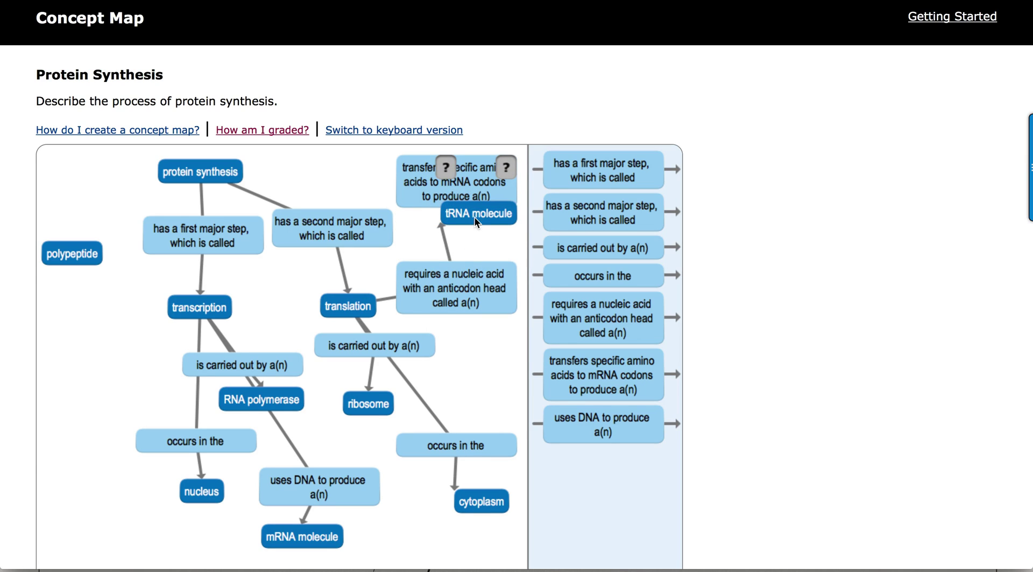
left_click_drag(476, 219, 475, 238)
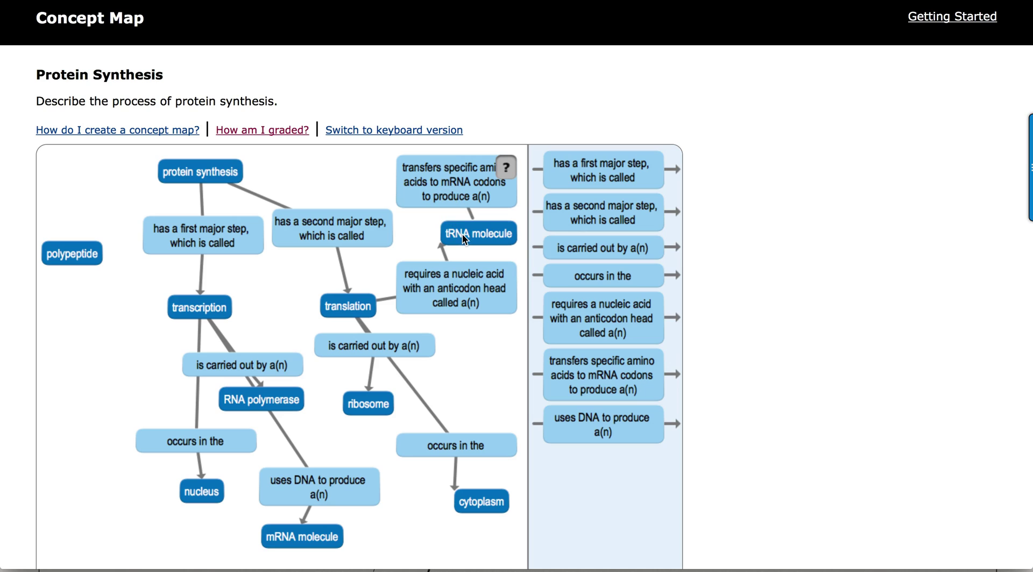
left_click_drag(458, 195, 383, 196)
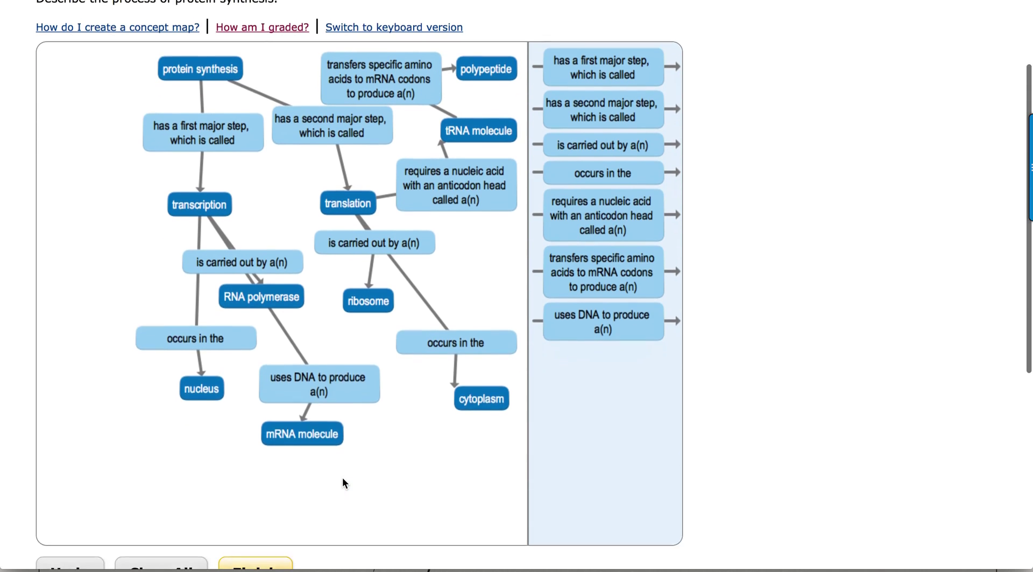
Step: Shift protein synthesis, its first-step phrase and transcription to the left side of the map
left_click_drag(188, 178, 92, 179)
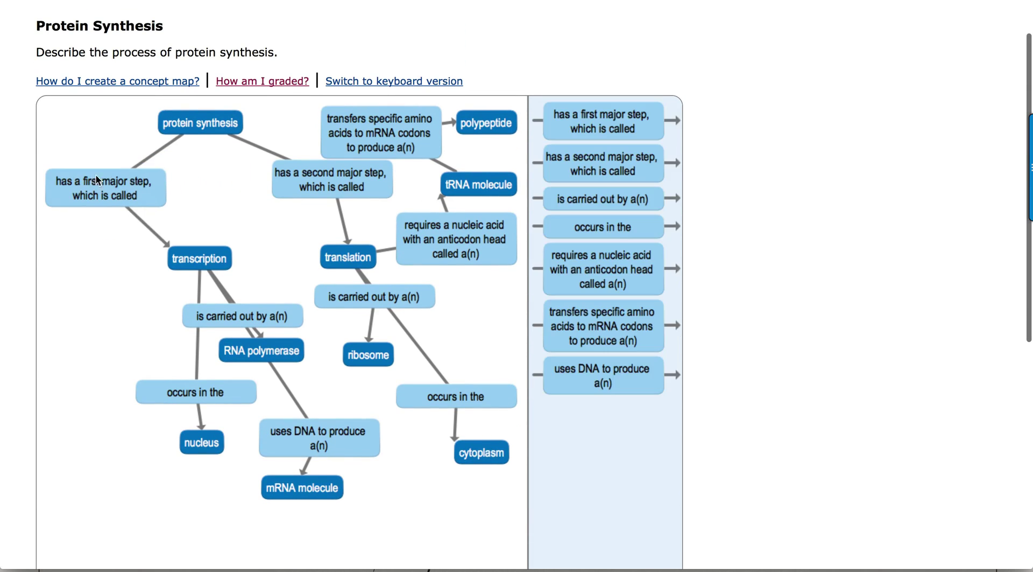
left_click_drag(185, 127, 107, 125)
left_click_drag(183, 260, 94, 258)
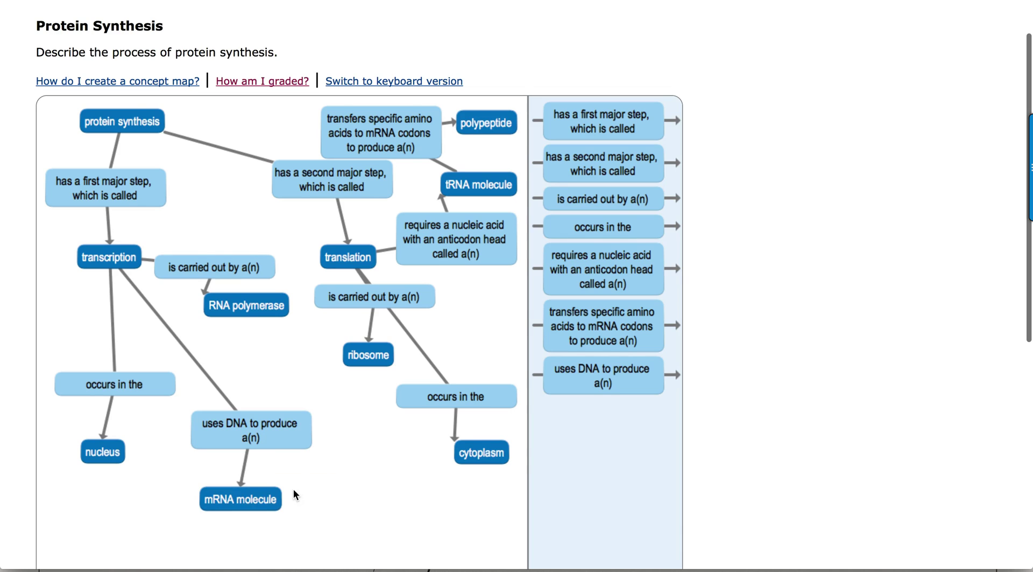
Step: Finish the concept map and confirm submission for scoring
scroll(295, 489, "down", 4)
left_click(258, 435)
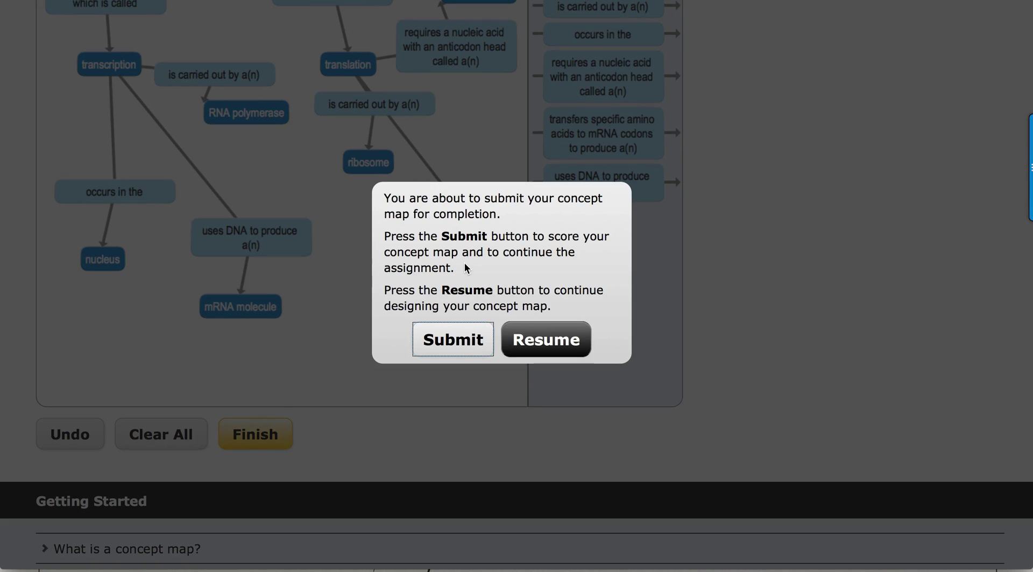
left_click(467, 340)
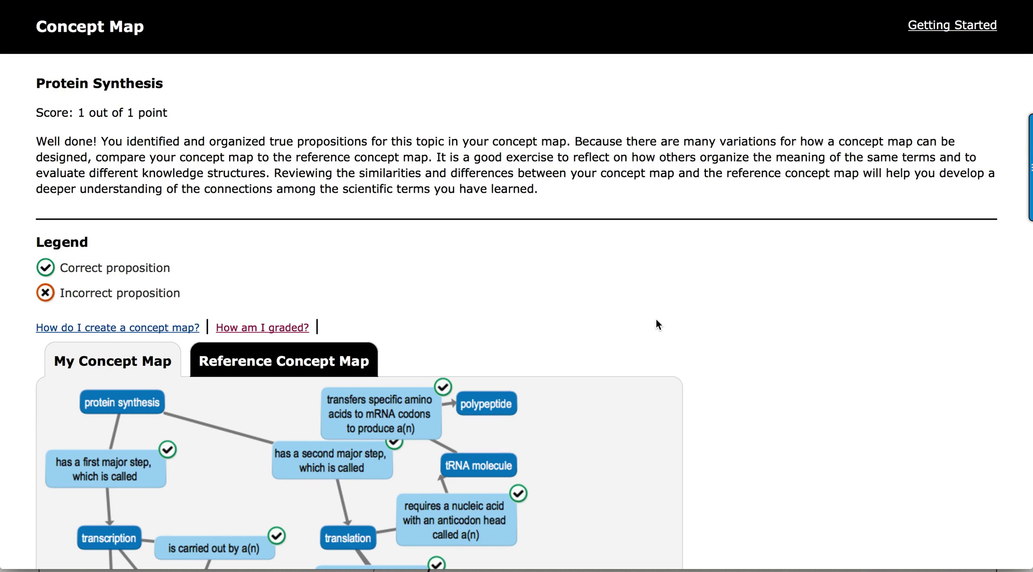
scroll(657, 322, "down", 3)
scroll(656, 320, "down", 8)
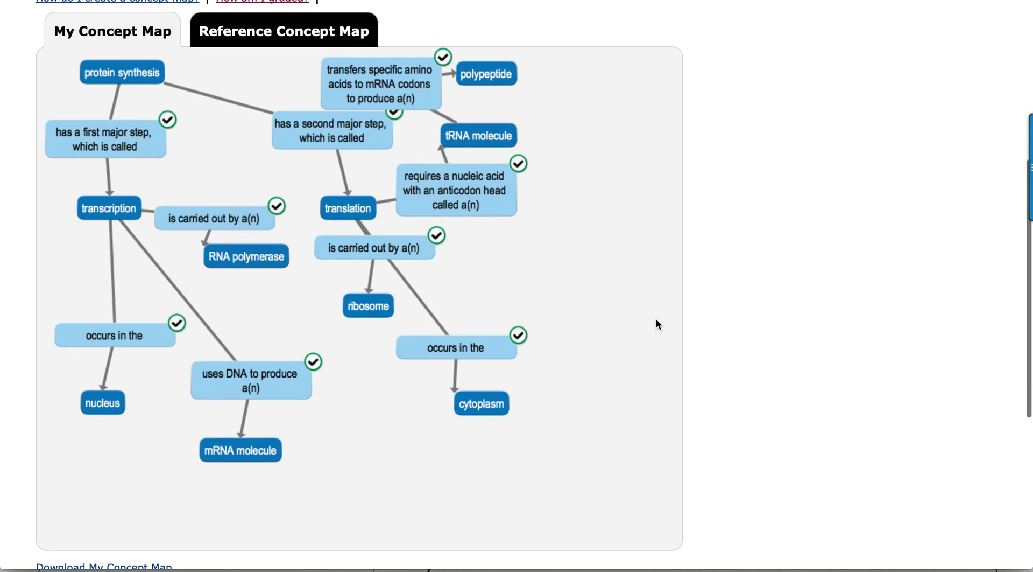
scroll(657, 320, "down", 4)
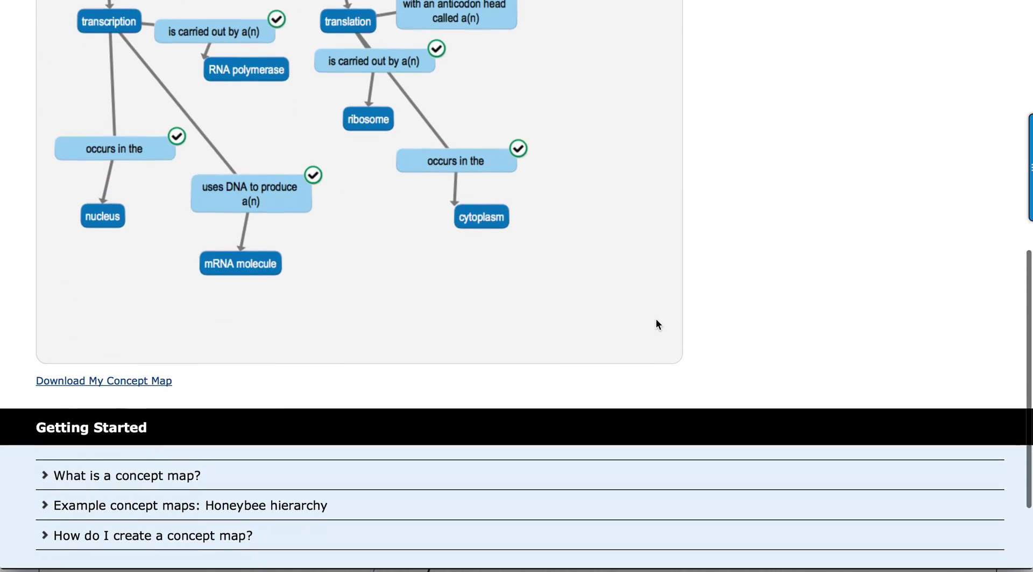
scroll(657, 323, "up", 5)
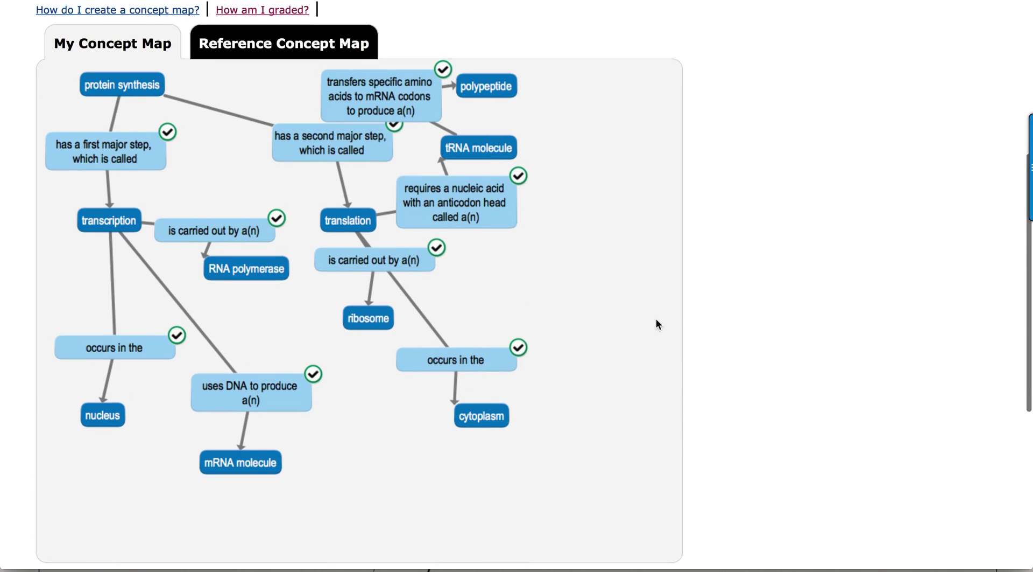
scroll(656, 324, "up", 1)
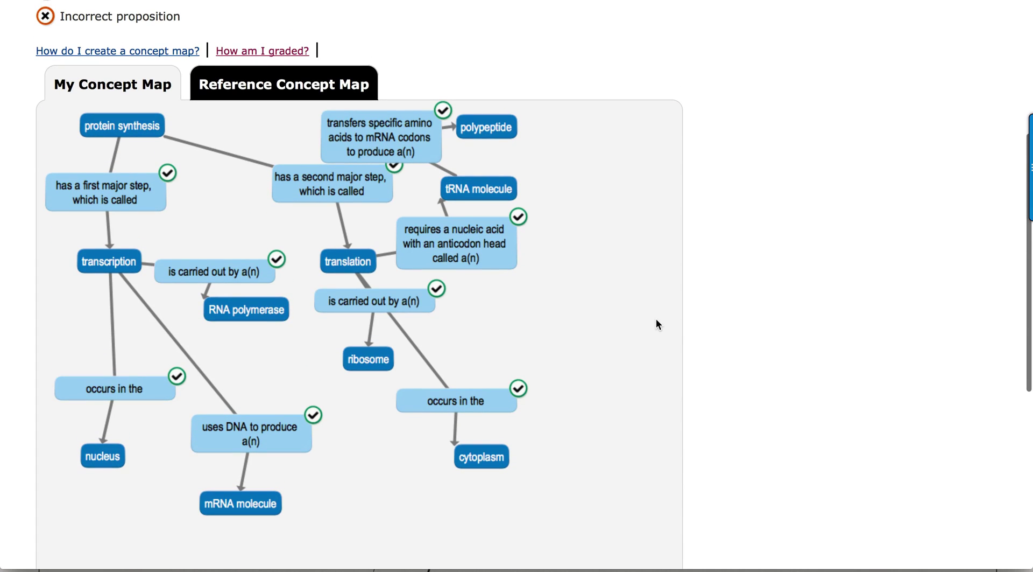
left_click(248, 49)
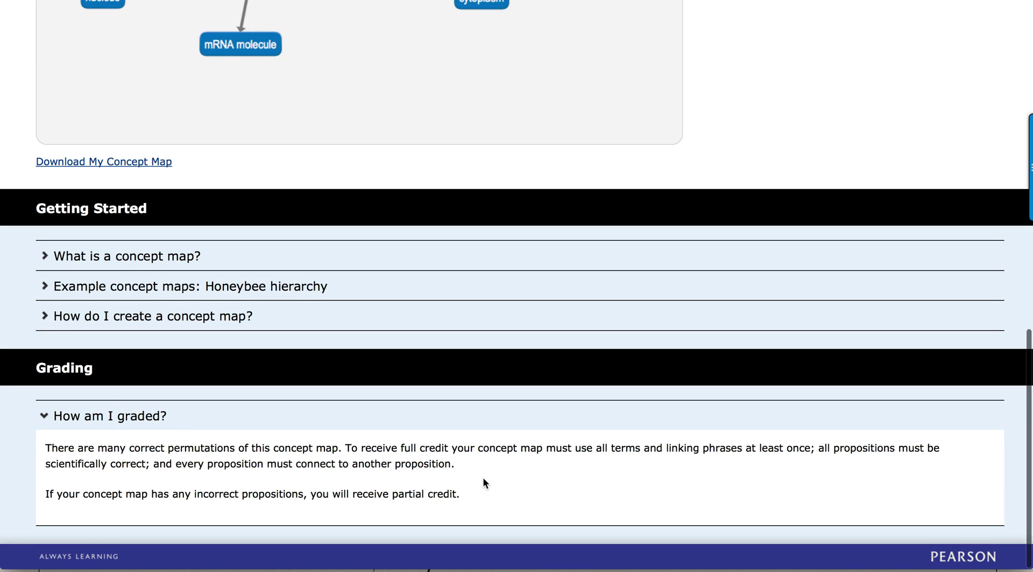
scroll(483, 476, "up", 8)
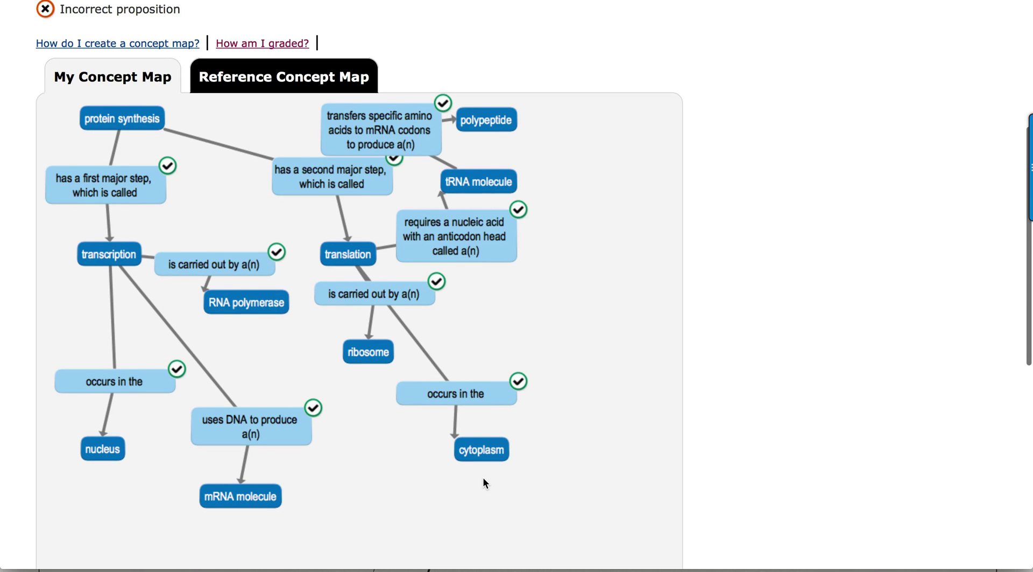
scroll(483, 476, "up", 1)
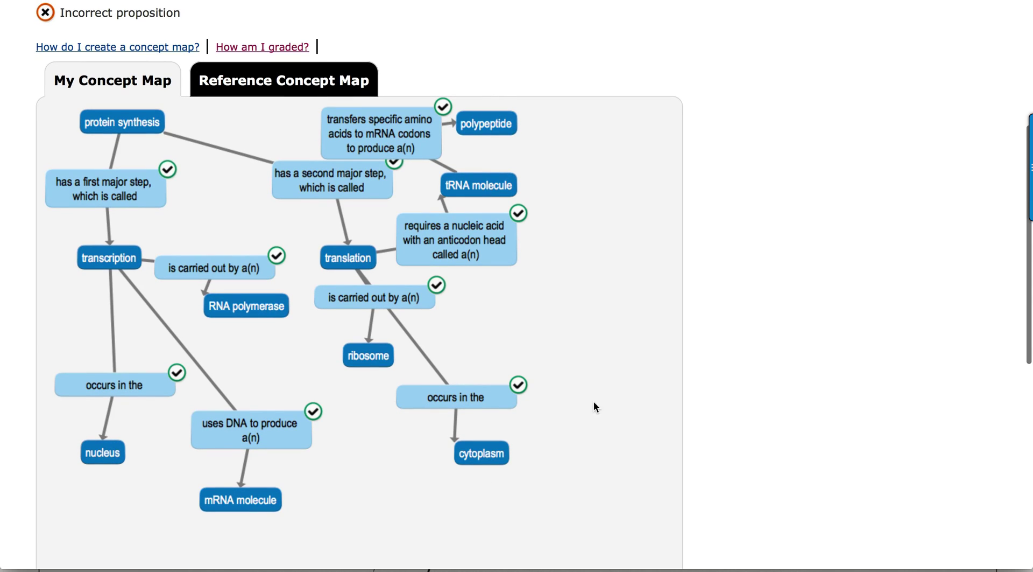